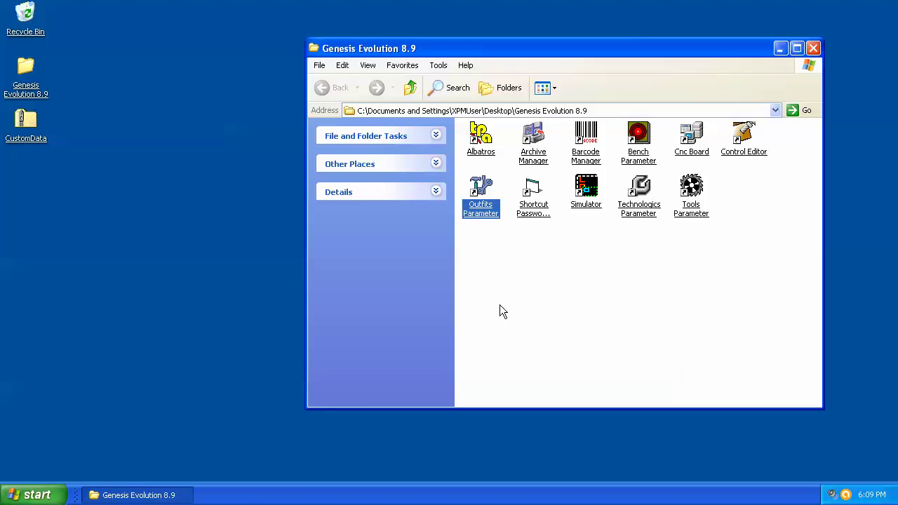
# Step: Open the Outfits Parameter program from the Genesis Evolution 8.9 folder
pyautogui.click(481, 217)
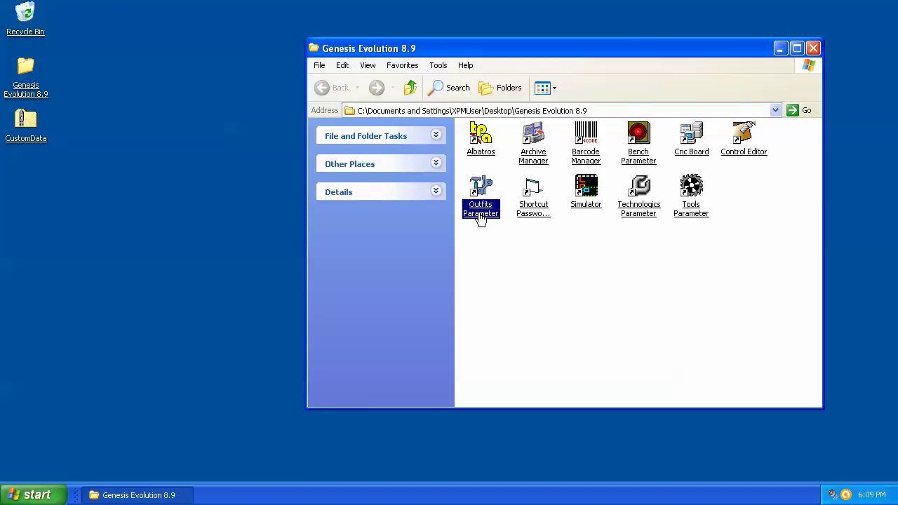
pyautogui.doubleClick(480, 214)
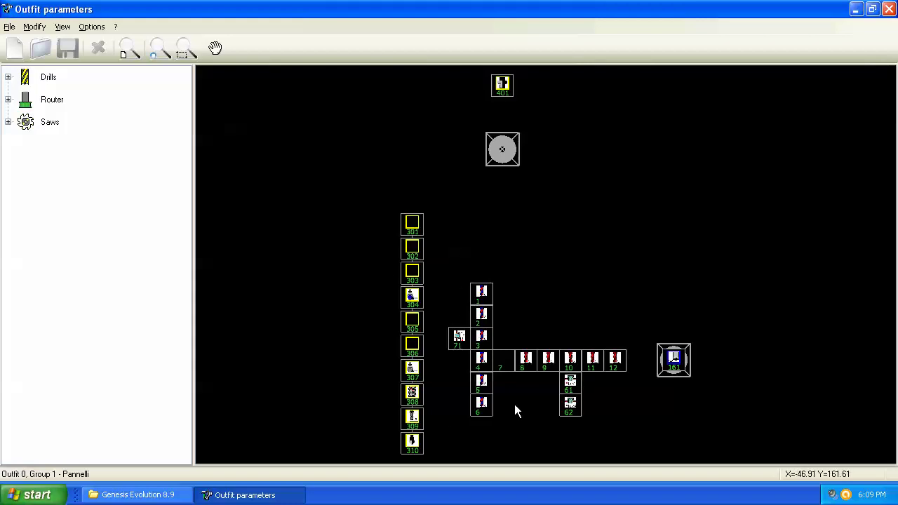
pyautogui.moveTo(536, 365)
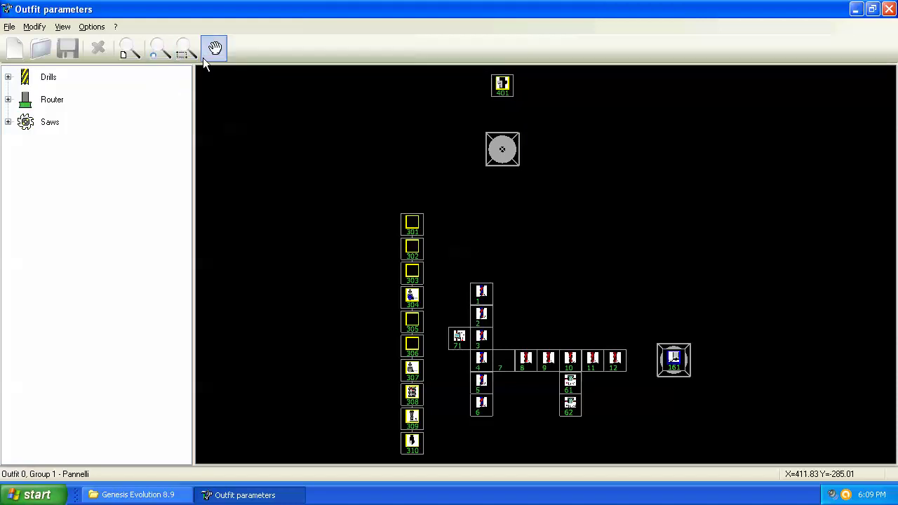
# Step: Examine the machine outfit layout up close, from the 301–310 tool magazine to the numbered drill bushes
pyautogui.click(186, 49)
pyautogui.moveTo(344, 191); pyautogui.dragTo(718, 457)
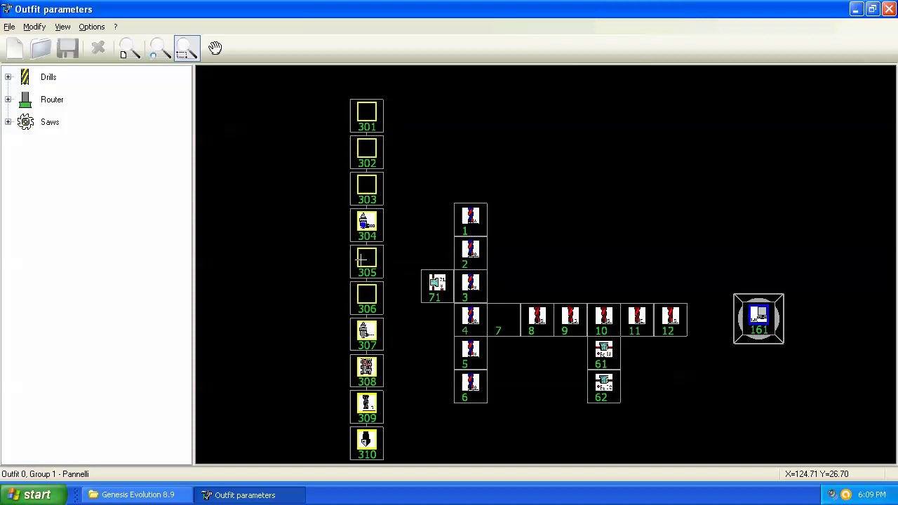
pyautogui.click(158, 57)
pyautogui.scroll(-2, 437, 224)
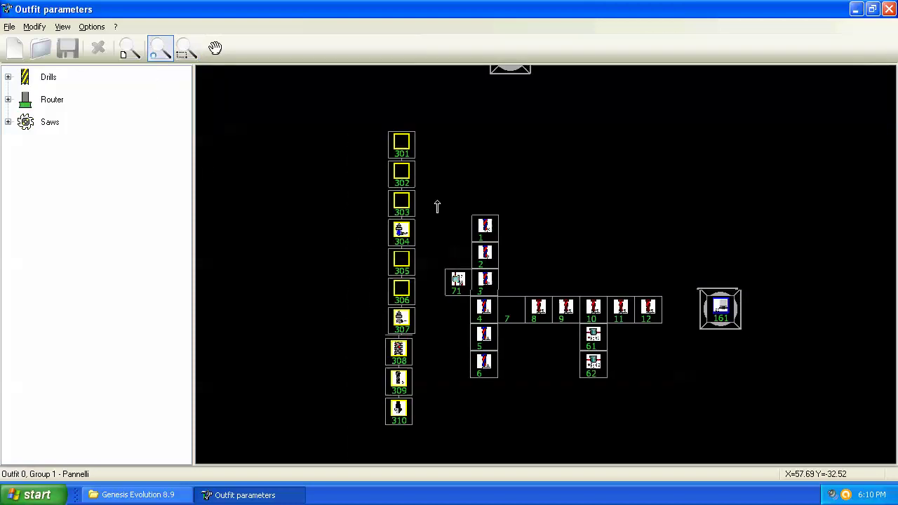
pyautogui.scroll(5, 437, 231)
pyautogui.scroll(-3, 432, 270)
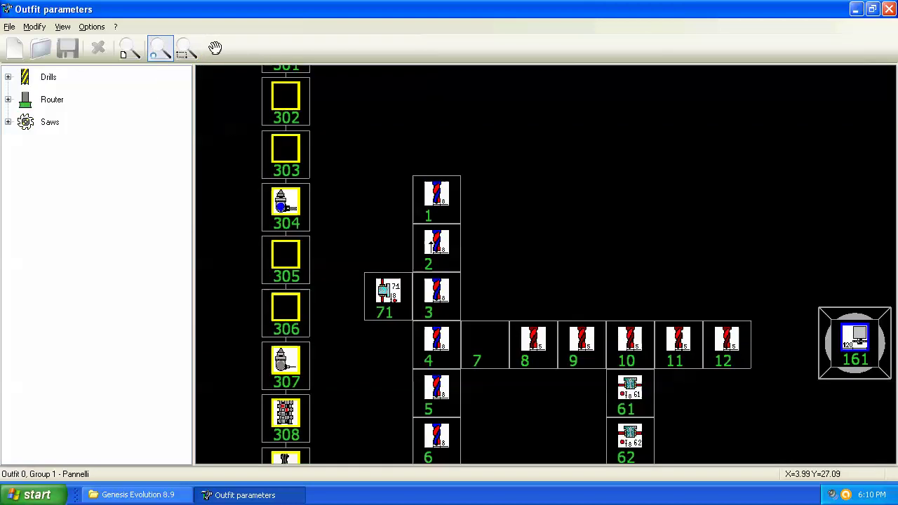
pyautogui.click(187, 48)
pyautogui.moveTo(293, 92); pyautogui.dragTo(531, 291)
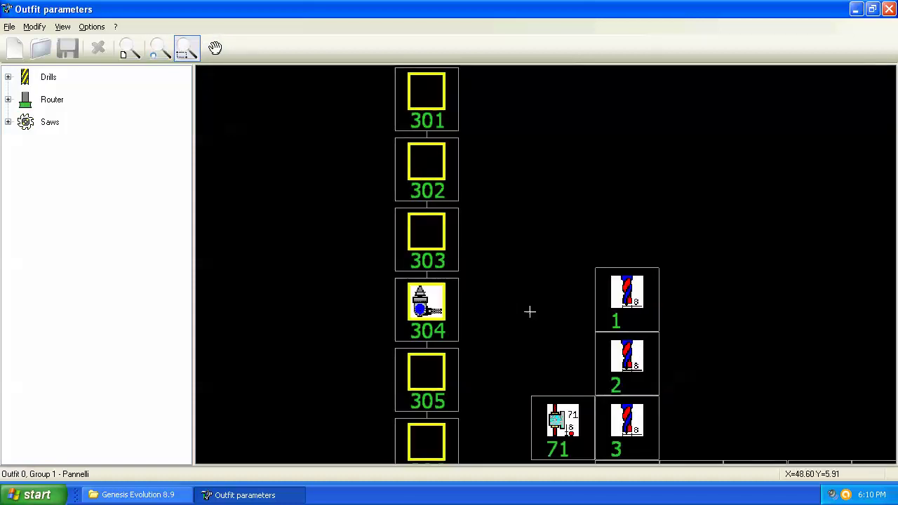
pyautogui.click(134, 49)
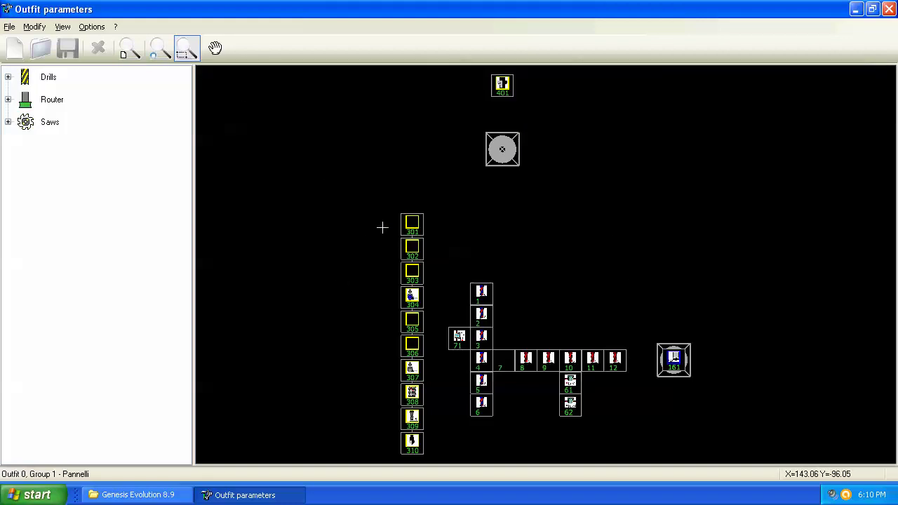
pyautogui.moveTo(382, 227); pyautogui.dragTo(637, 428)
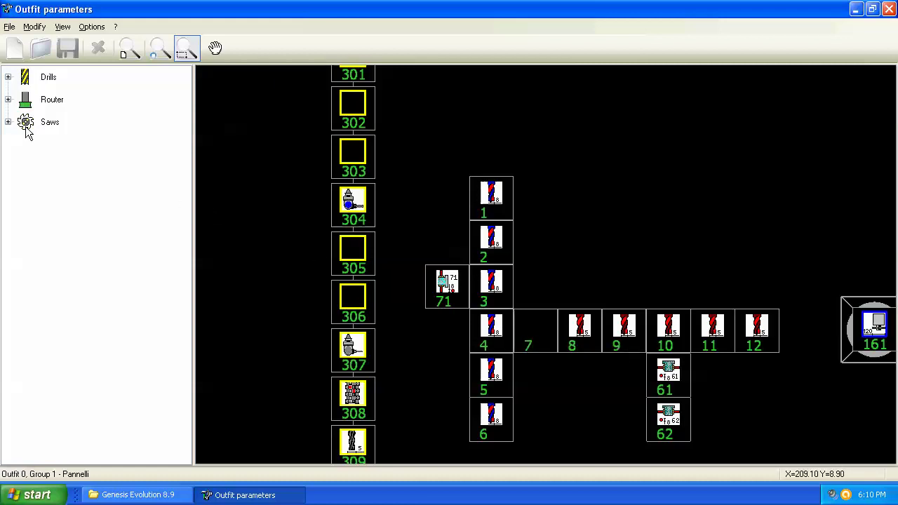
# Step: Mount the Verticale Ø 3mm. blind drill for Face 1 in bush 7
pyautogui.click(7, 77)
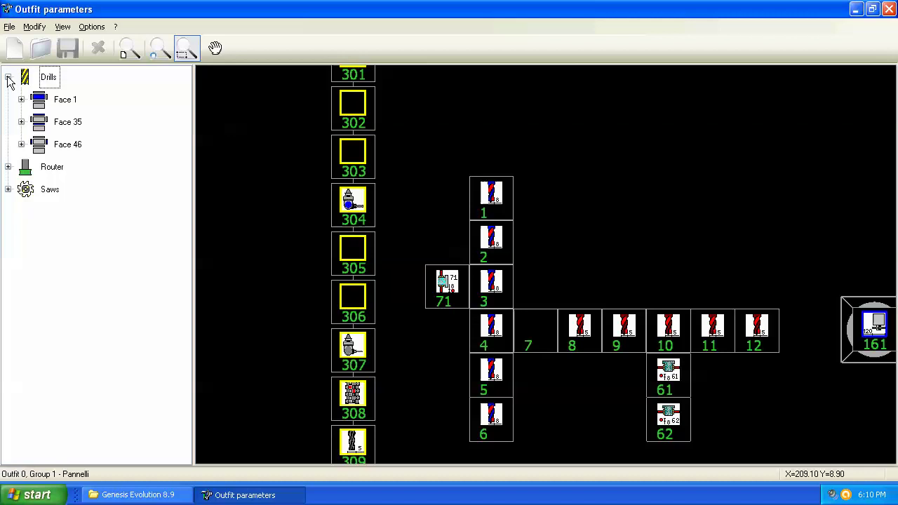
pyautogui.click(21, 99)
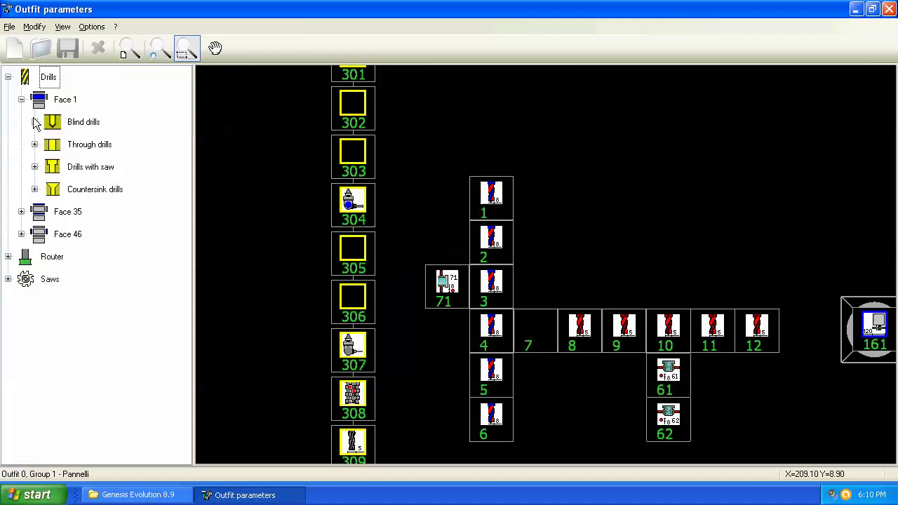
pyautogui.click(35, 122)
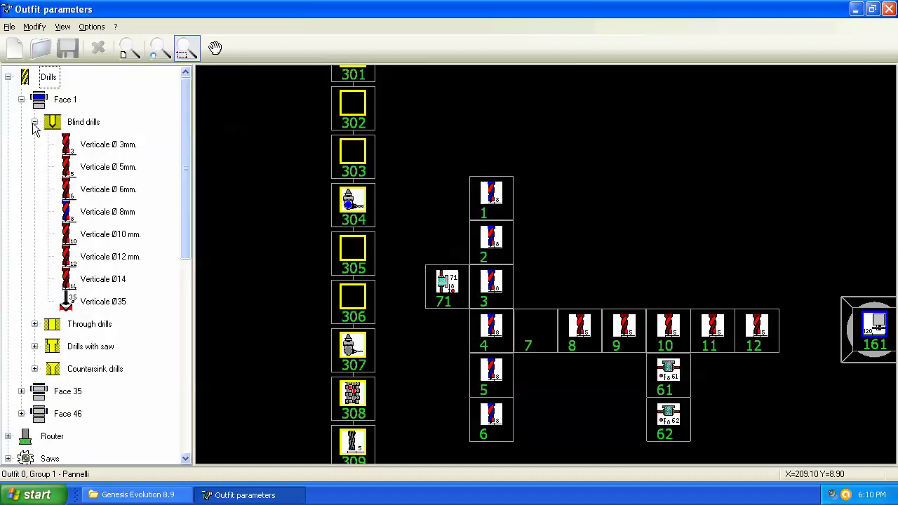
pyautogui.click(114, 147)
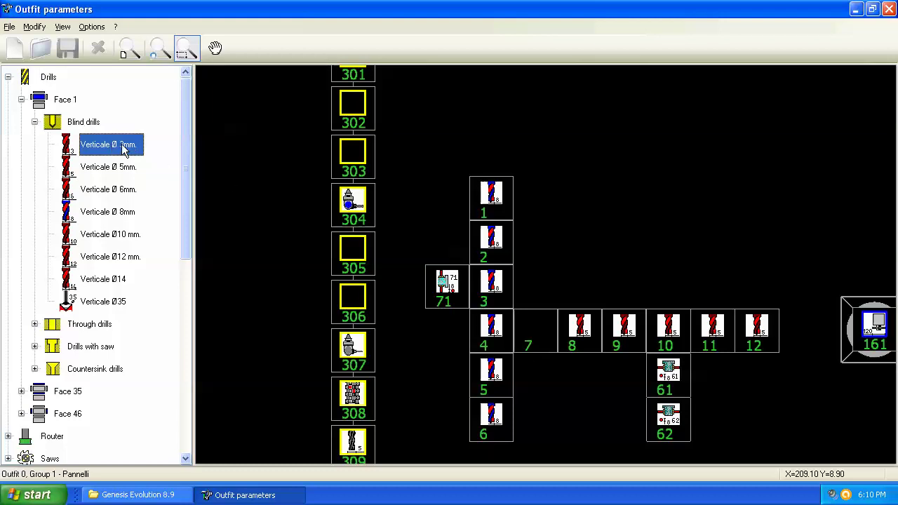
pyautogui.moveTo(123, 149); pyautogui.dragTo(541, 326)
pyautogui.moveTo(537, 321); pyautogui.dragTo(537, 321)
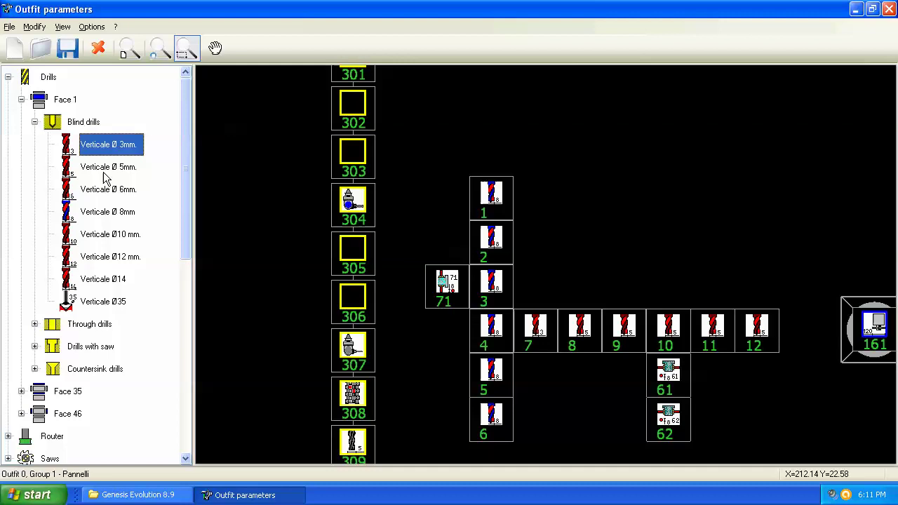
pyautogui.moveTo(110, 154); pyautogui.dragTo(571, 285)
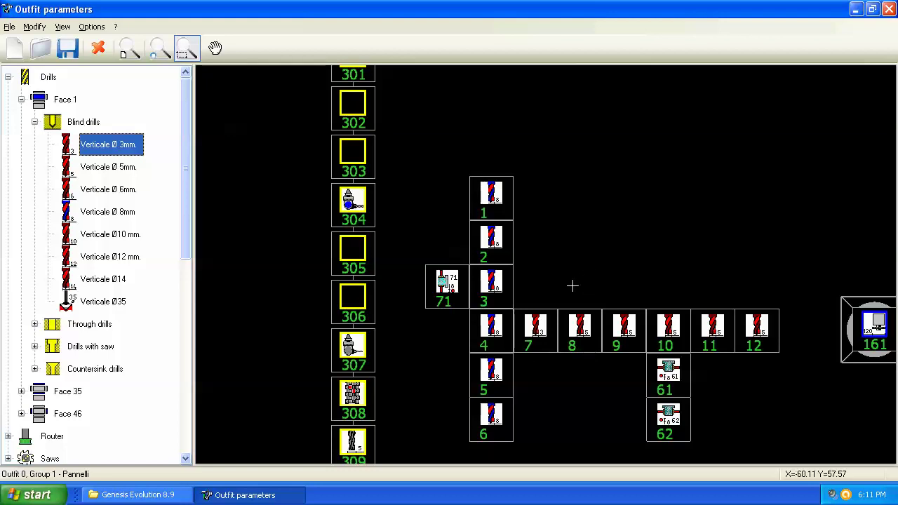
# Step: Display the tool information for the drill in bush 7 and remove that drill from the bush
pyautogui.rightClick(543, 332)
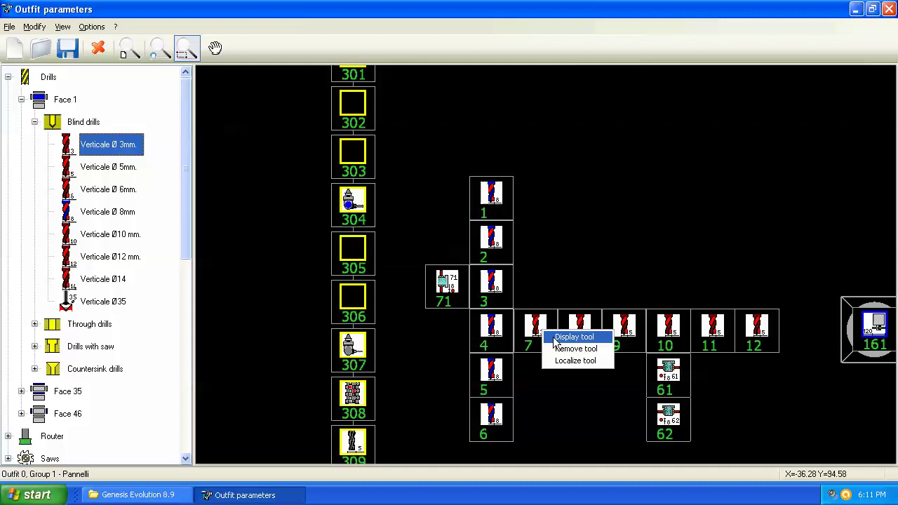
pyautogui.click(555, 338)
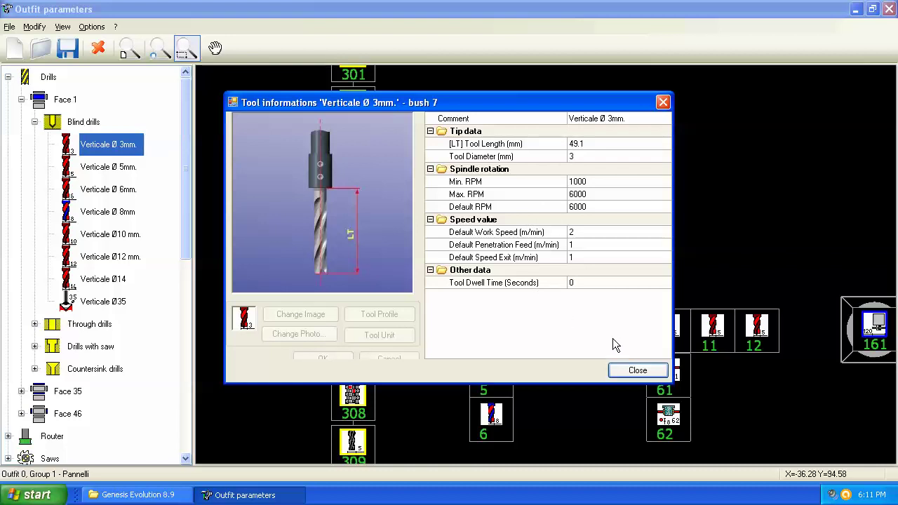
pyautogui.click(636, 371)
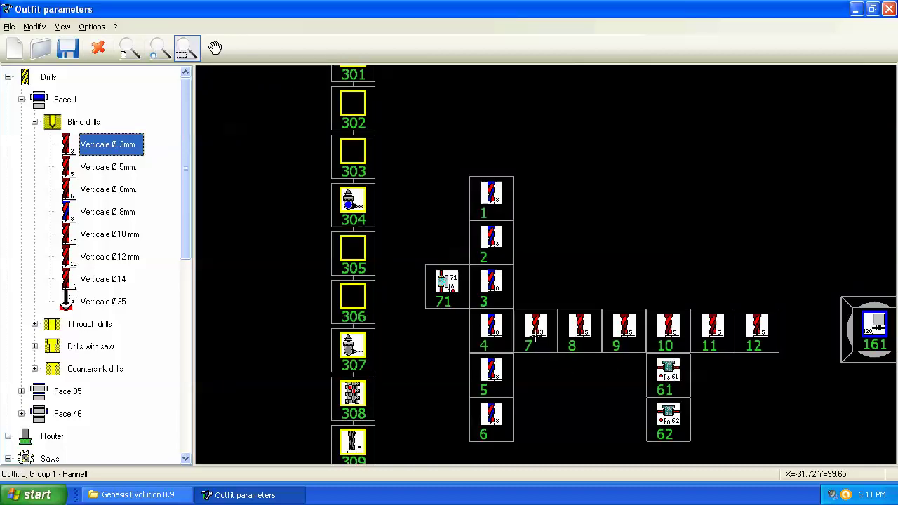
pyautogui.rightClick(535, 333)
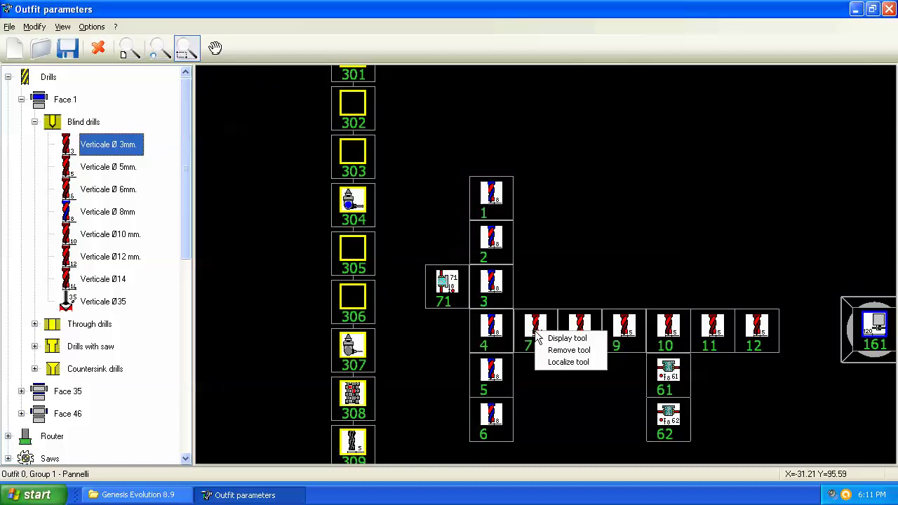
pyautogui.click(568, 351)
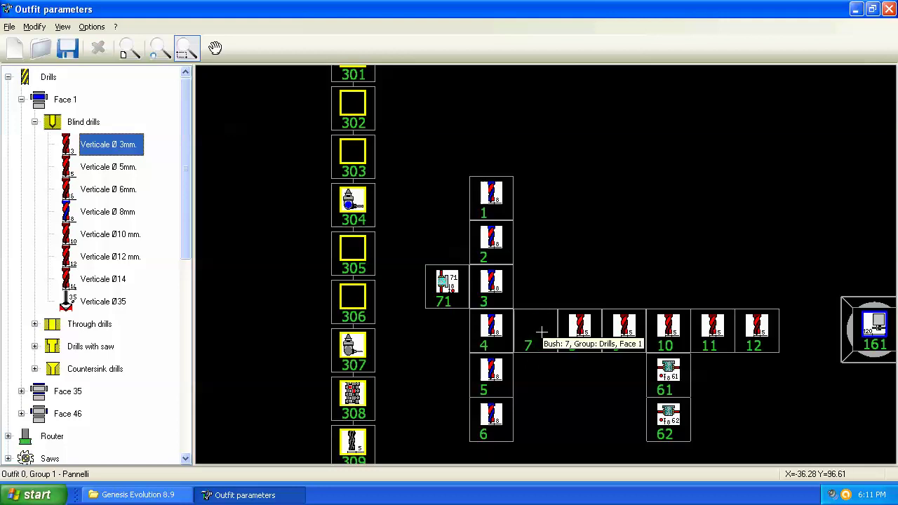
# Step: Localize the tools mounted in bushes 8 and 61 within the tool tree
pyautogui.rightClick(579, 334)
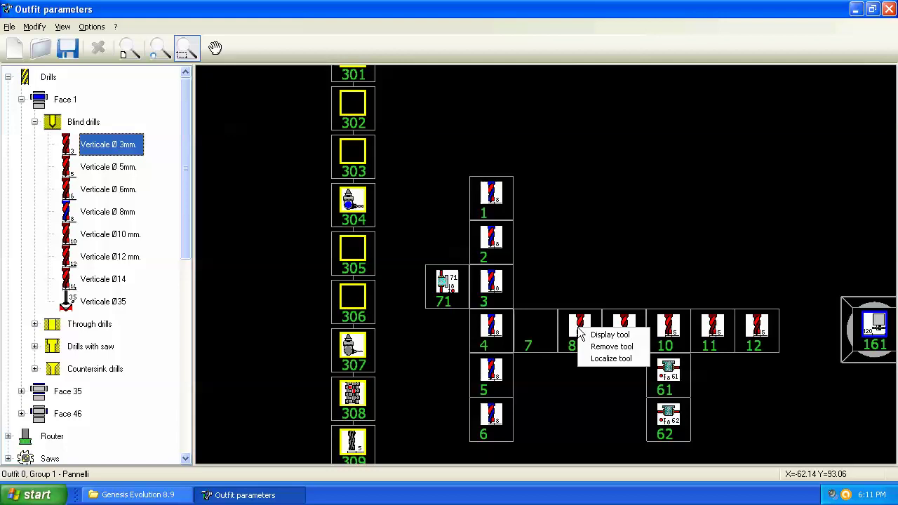
pyautogui.click(611, 359)
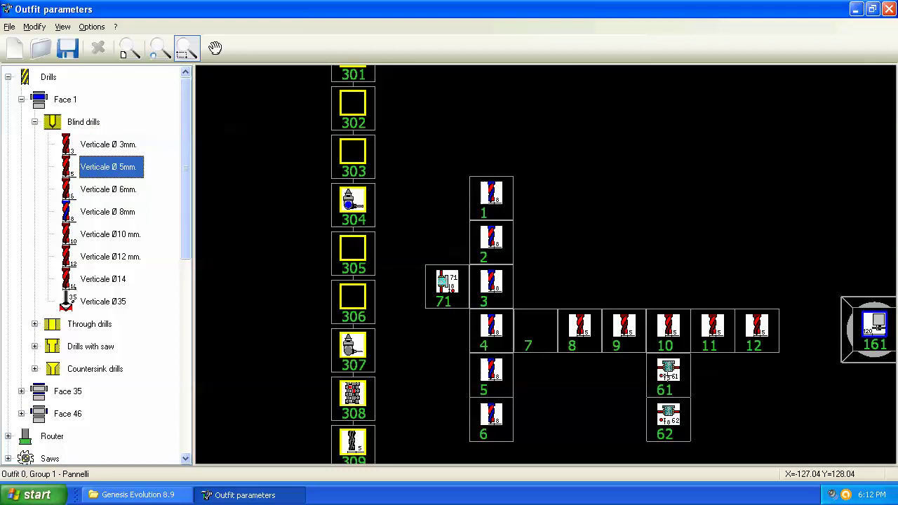
pyautogui.rightClick(672, 380)
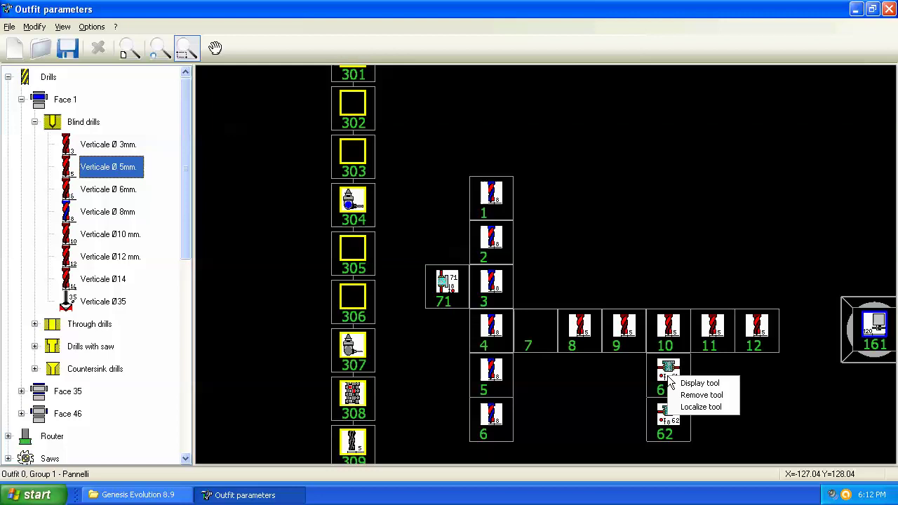
pyautogui.click(701, 407)
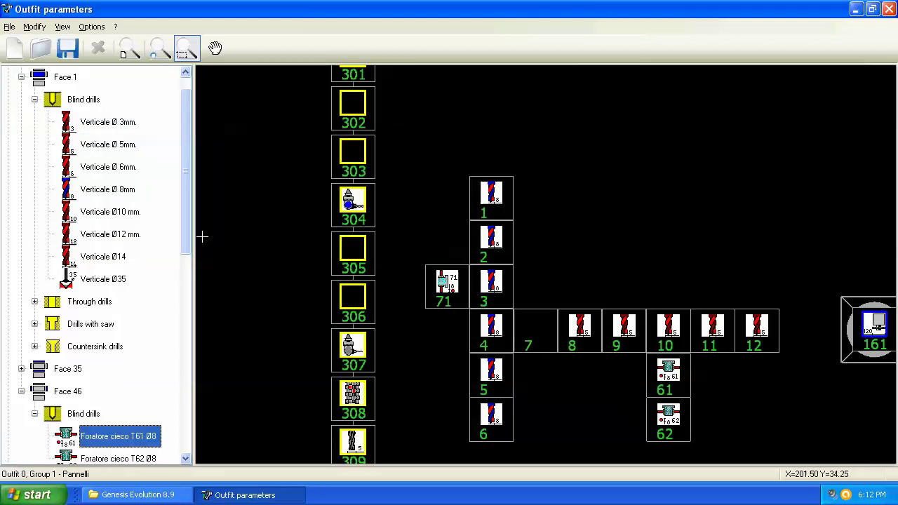
pyautogui.scroll(-1, 188, 225)
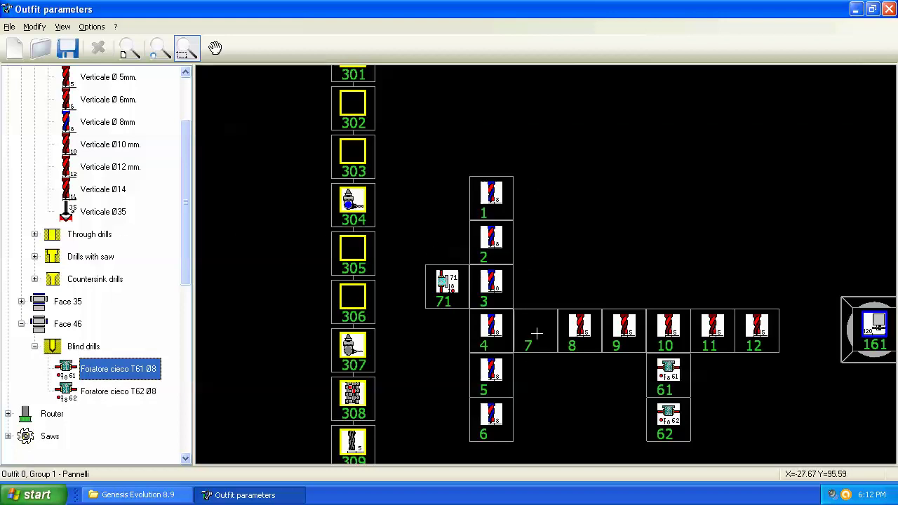
pyautogui.moveTo(534, 338)
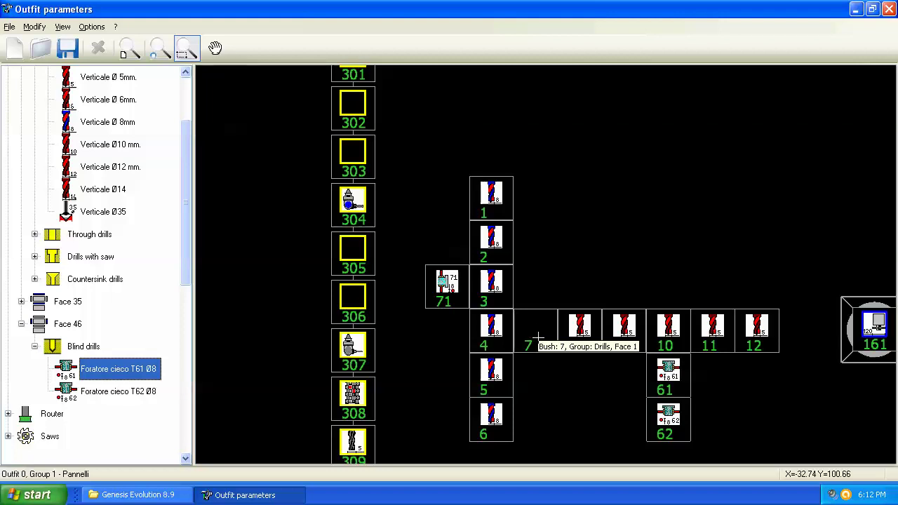
pyautogui.rightClick(582, 332)
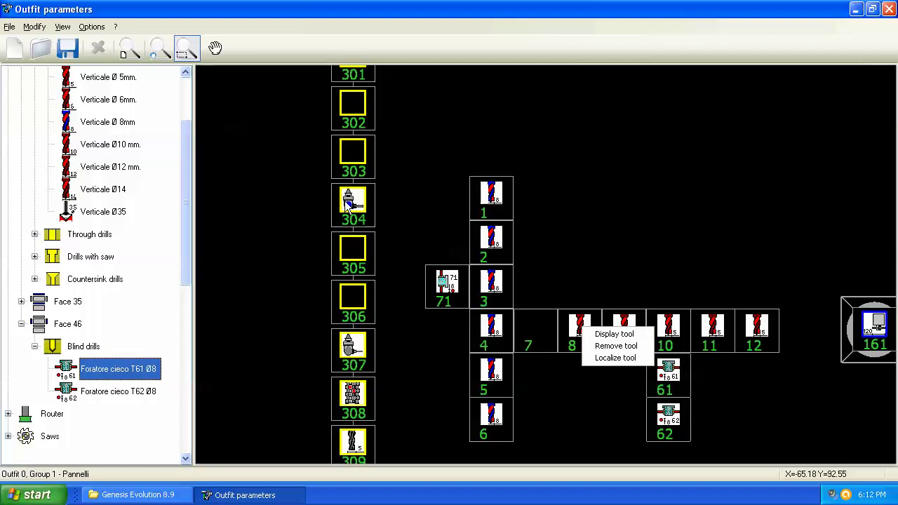
pyautogui.click(397, 198)
# Step: Remove the tool from magazine position 304
pyautogui.moveTo(348, 204)
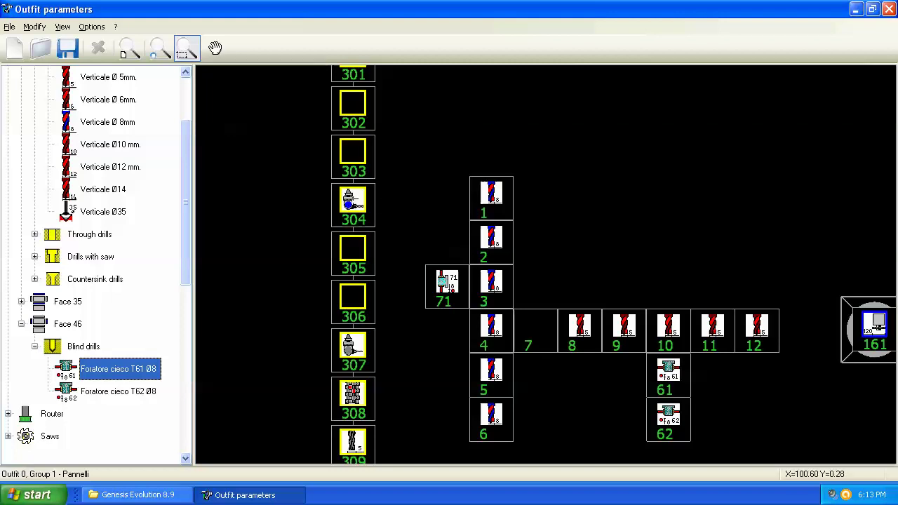
pyautogui.rightClick(355, 205)
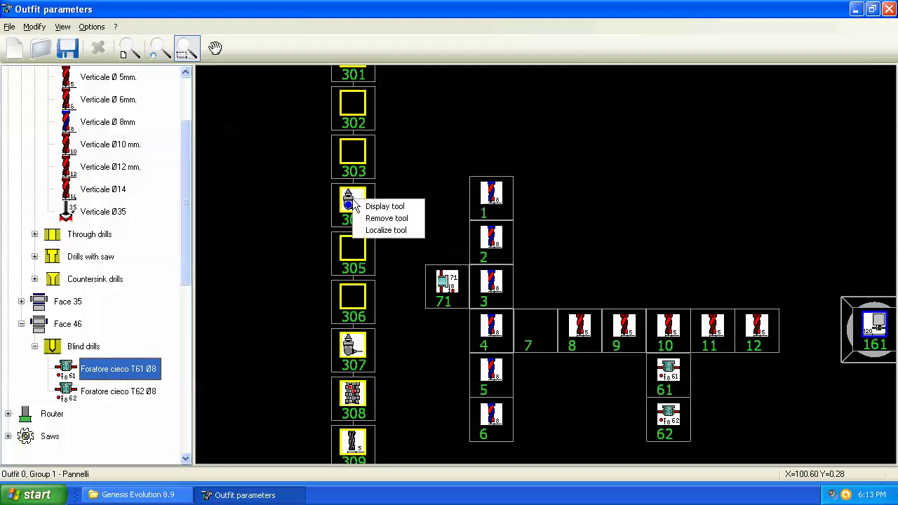
pyautogui.click(382, 218)
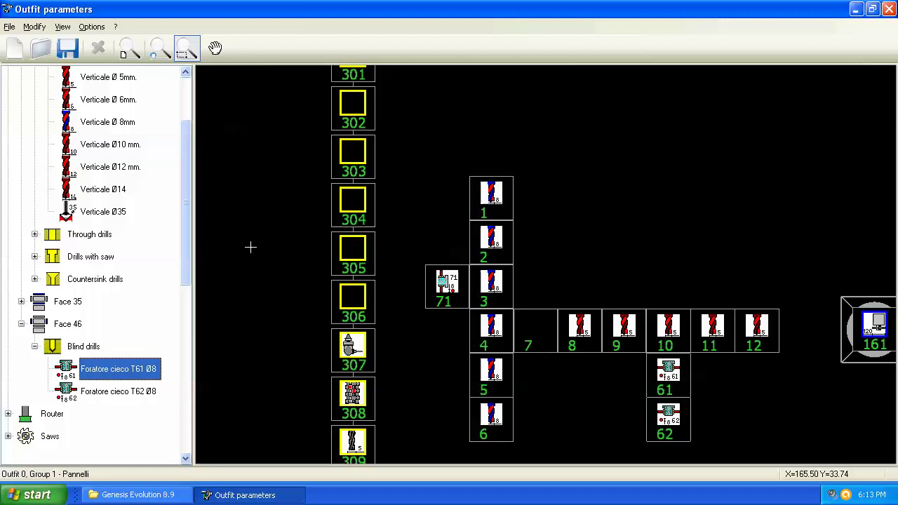
# Step: Mount the Face 13456 rotating router tool [1505] Univer "Benz"Fresa in magazine position 303
pyautogui.moveTo(183, 205); pyautogui.dragTo(180, 250)
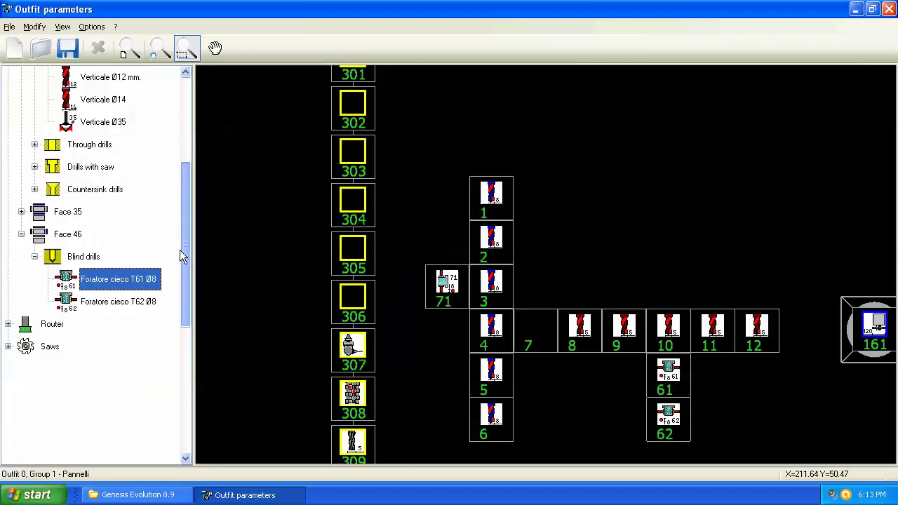
pyautogui.click(8, 324)
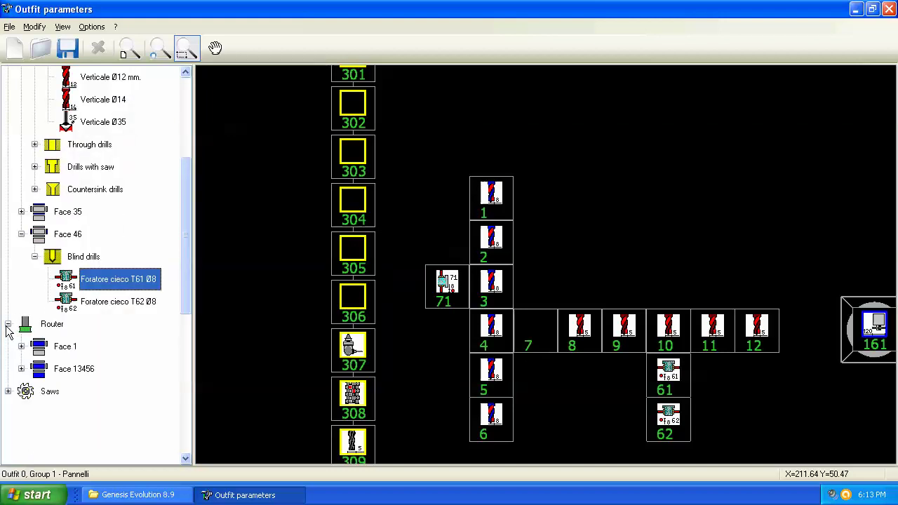
pyautogui.click(21, 347)
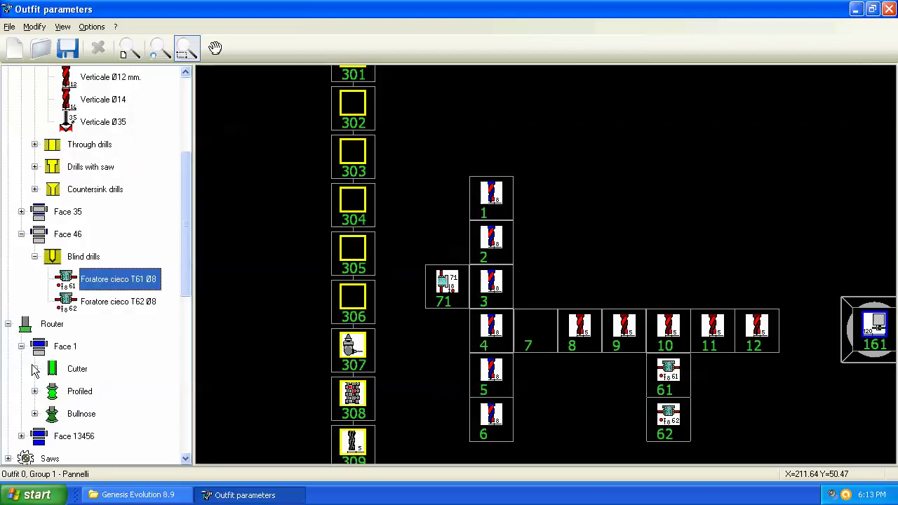
pyautogui.click(21, 437)
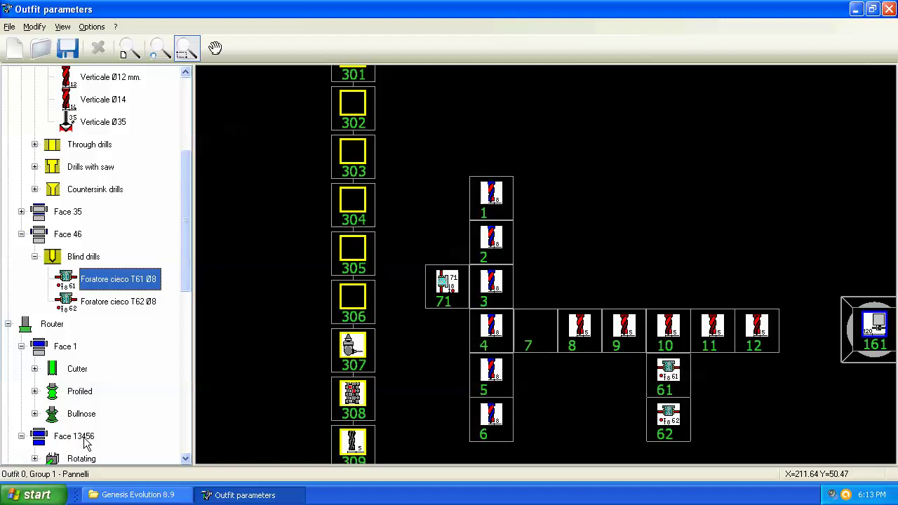
pyautogui.scroll(-4, 185, 263)
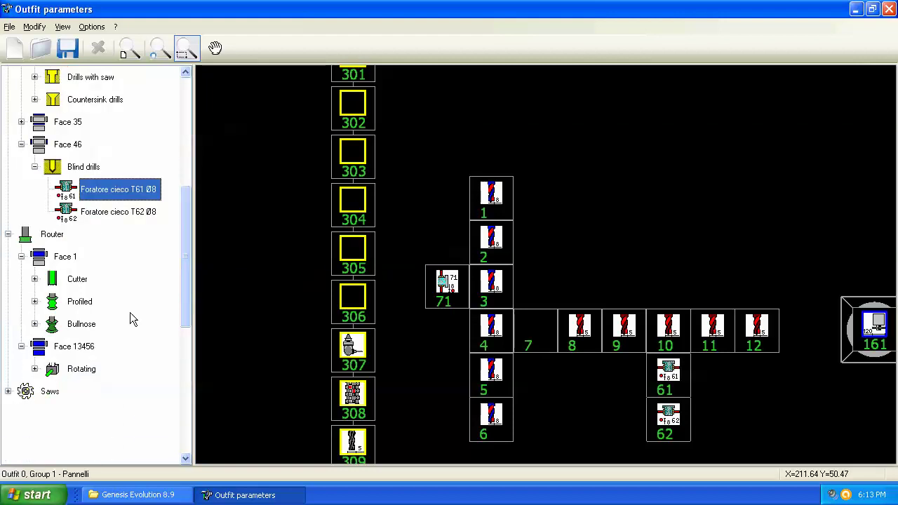
pyautogui.click(34, 369)
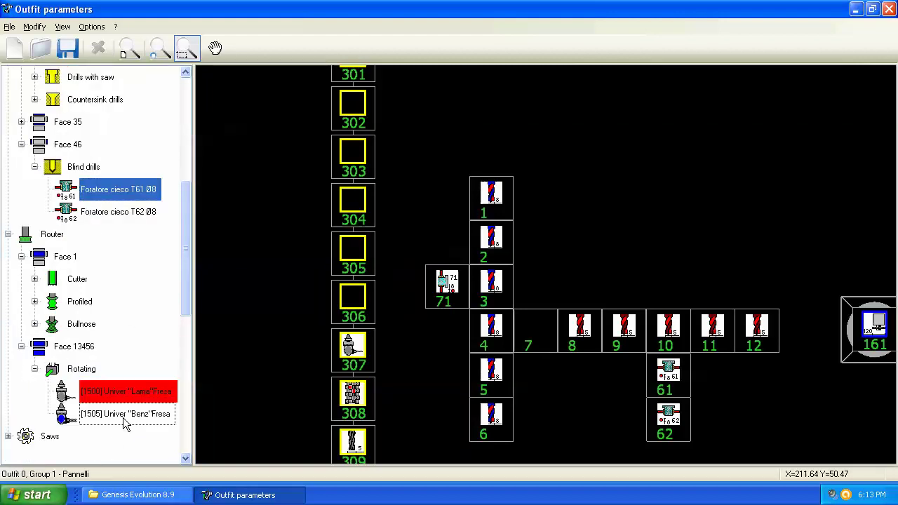
pyautogui.moveTo(123, 418); pyautogui.dragTo(356, 156)
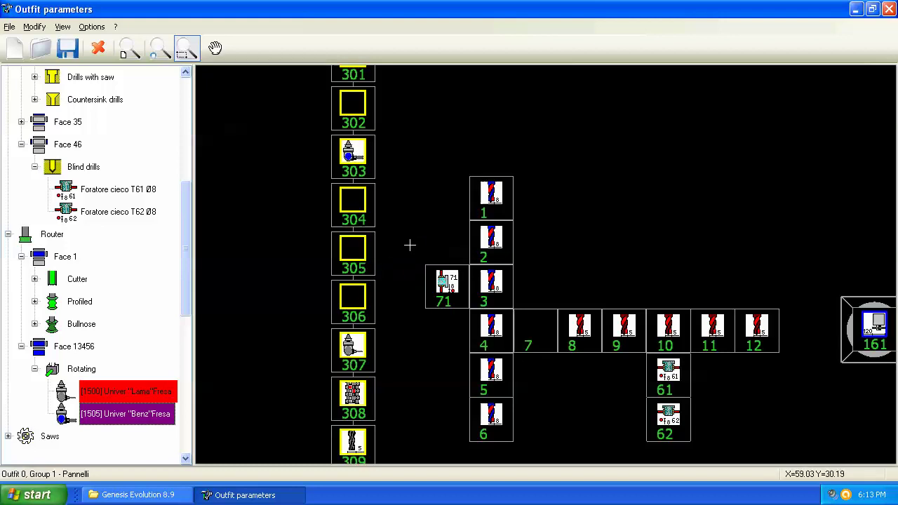
# Step: Show the Face 1 In X saws and the Face 1 router cutters in the tool tree
pyautogui.moveTo(183, 287); pyautogui.dragTo(183, 337)
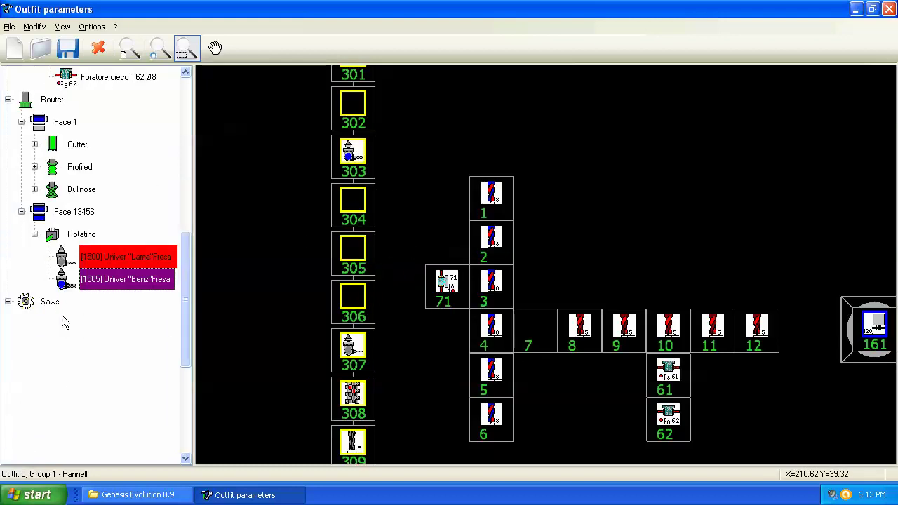
pyautogui.click(7, 302)
pyautogui.click(21, 324)
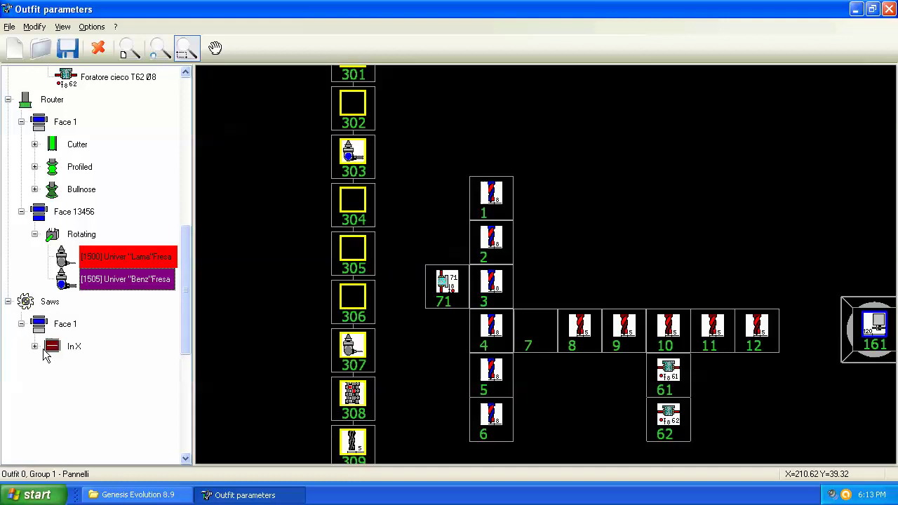
pyautogui.click(34, 346)
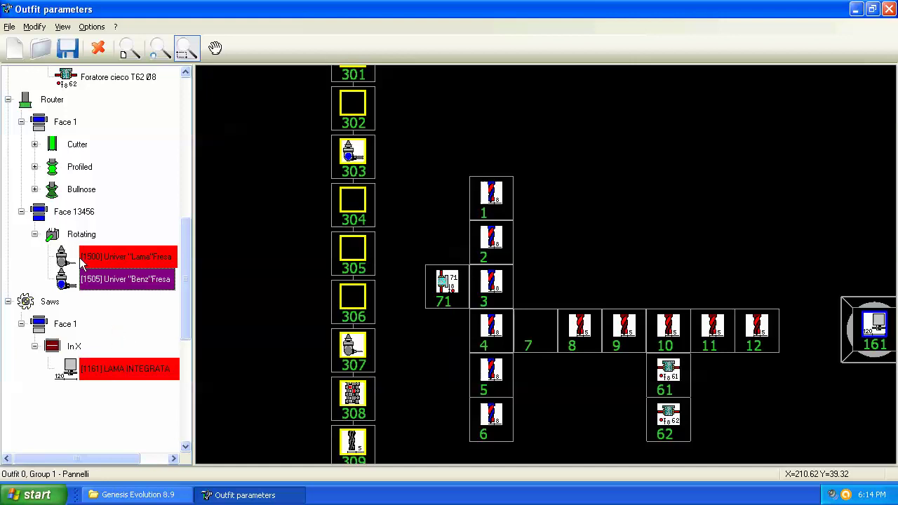
pyautogui.click(34, 144)
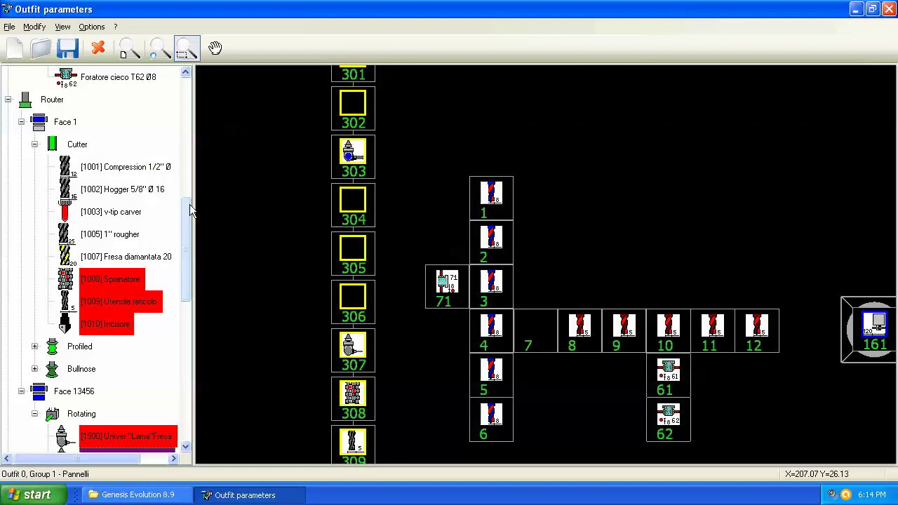
# Step: Mount the Verticale Ø 5mm. blind drill for Face 1 in bushes 7, 4 and 1
pyautogui.moveTo(184, 200); pyautogui.dragTo(186, 100)
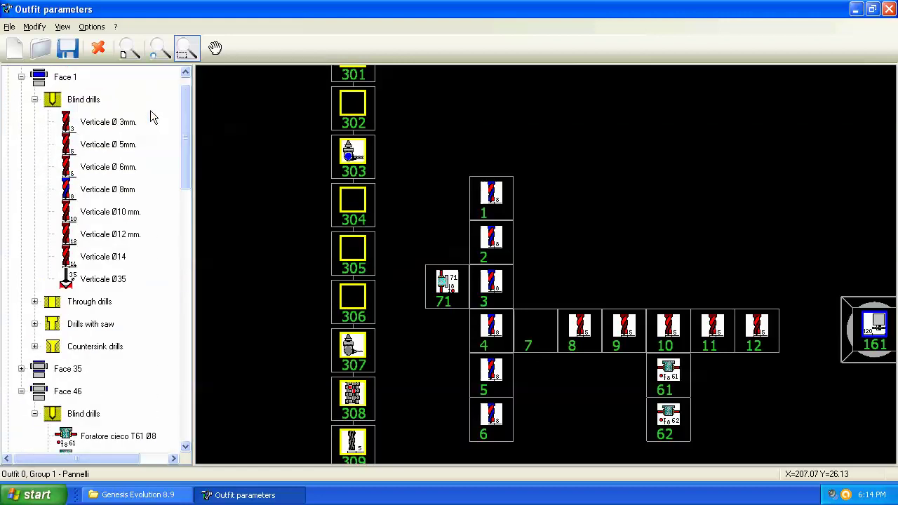
pyautogui.click(112, 145)
pyautogui.moveTo(113, 153); pyautogui.dragTo(540, 330)
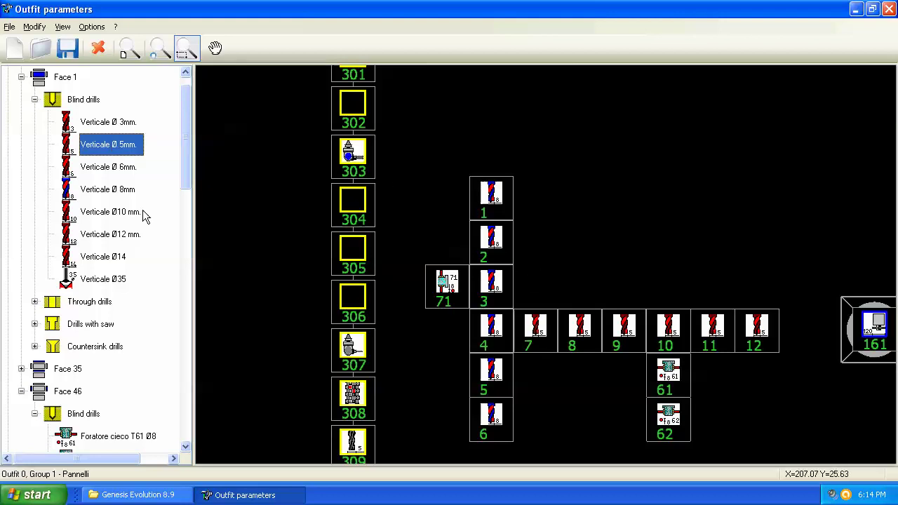
pyautogui.moveTo(124, 145); pyautogui.dragTo(487, 318)
pyautogui.moveTo(104, 146); pyautogui.dragTo(491, 195)
pyautogui.scroll(-1, 261, 210)
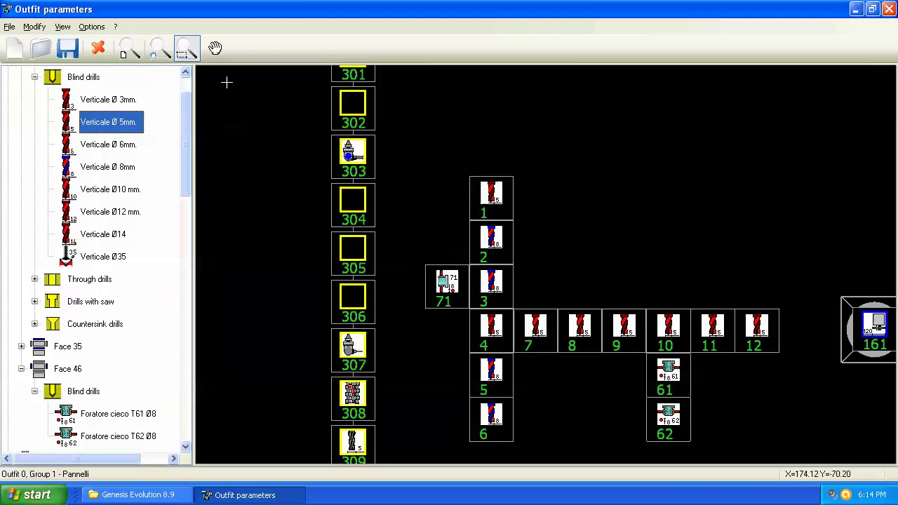
# Step: Pan the outfit drawing, then zoom out until the whole machine layout is shown
pyautogui.click(214, 48)
pyautogui.moveTo(444, 224); pyautogui.dragTo(699, 322)
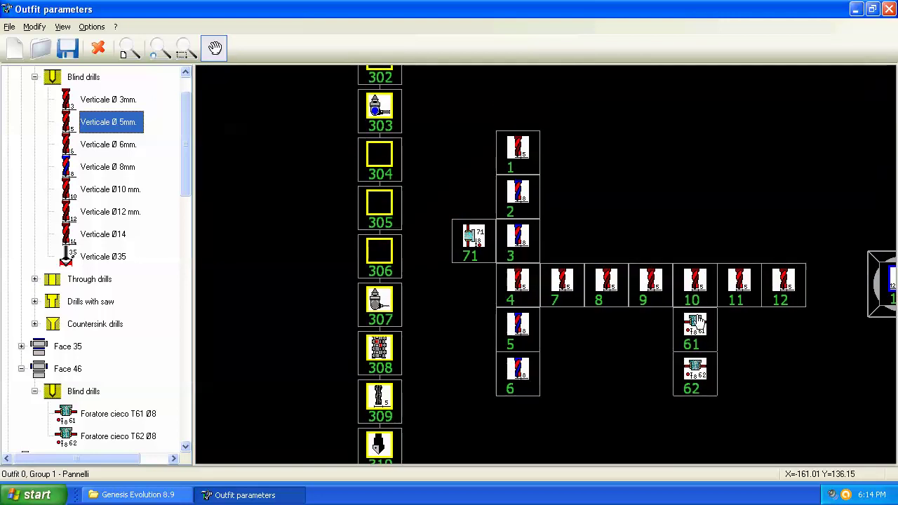
pyautogui.click(186, 48)
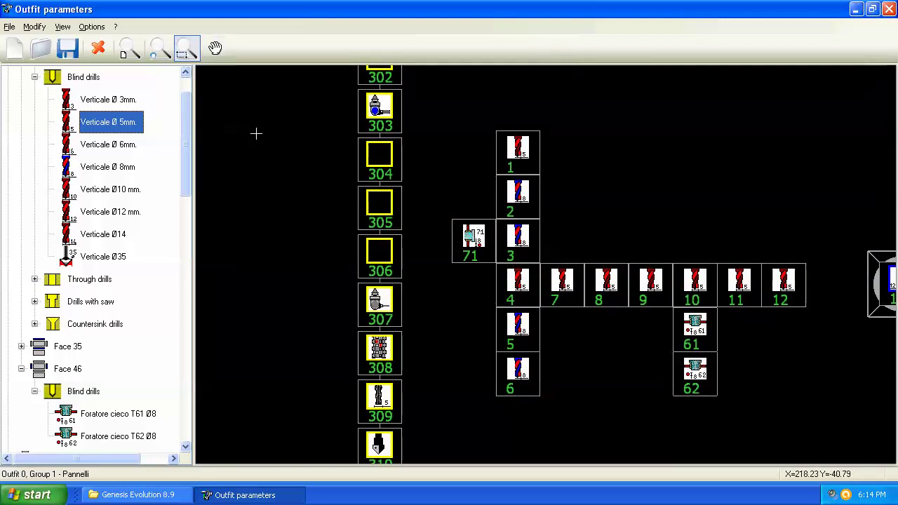
pyautogui.click(160, 47)
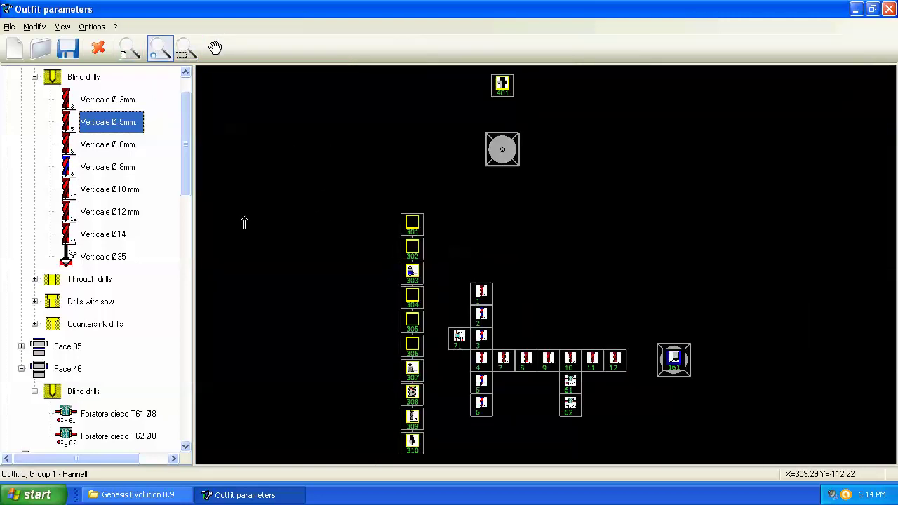